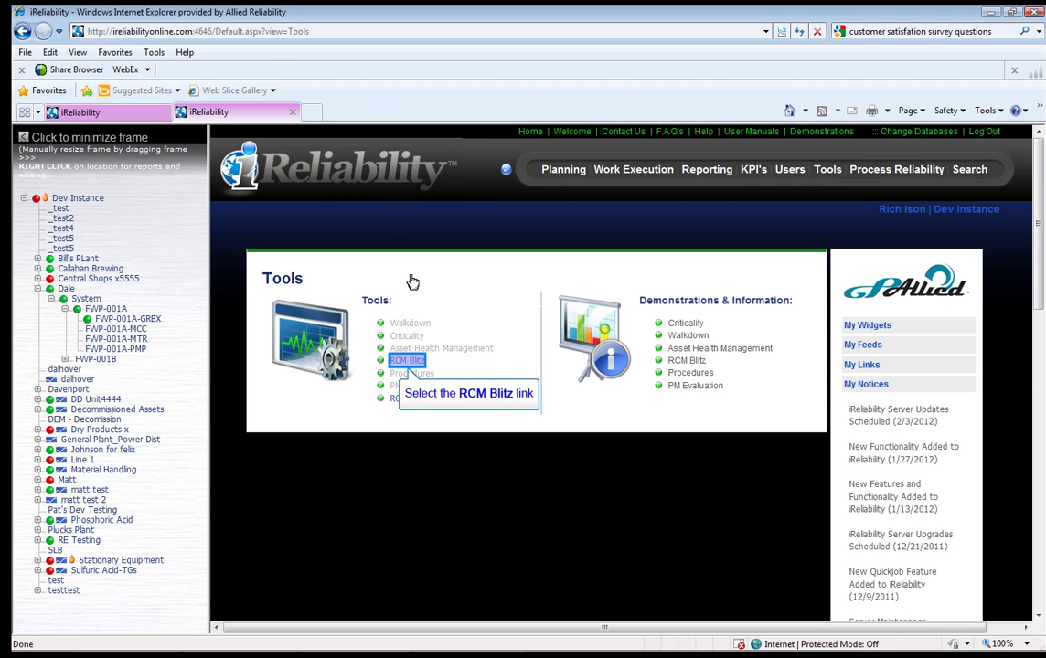
# Open the RCM Blitz tool and choose the Beer Converyor asset under Callahan Brewing, Palletizer System
pyautogui.click(416, 362)
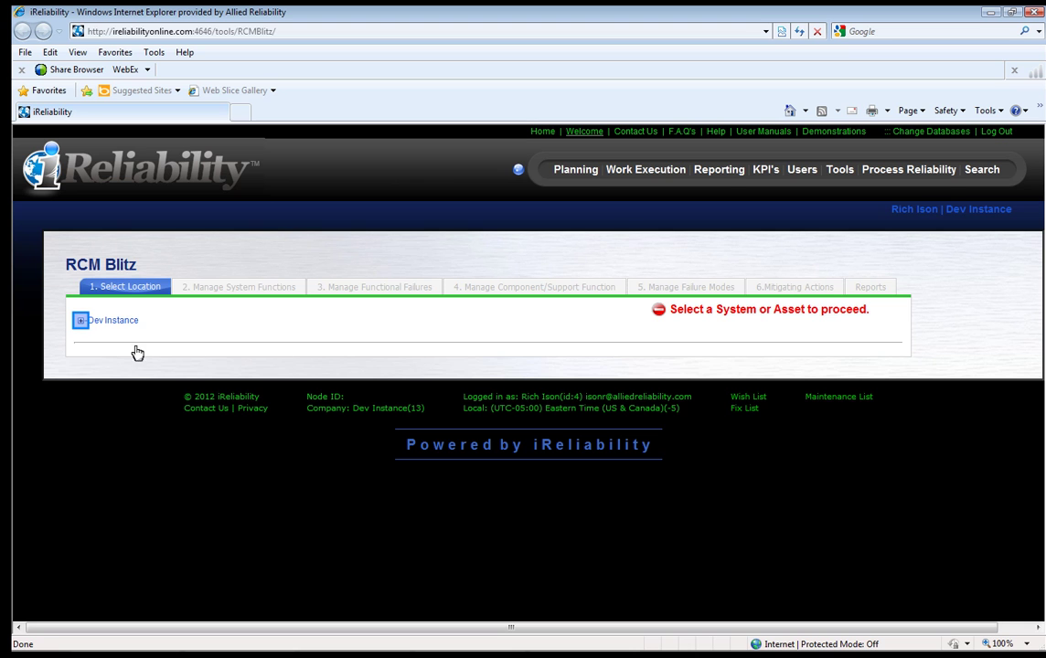
pyautogui.click(80, 322)
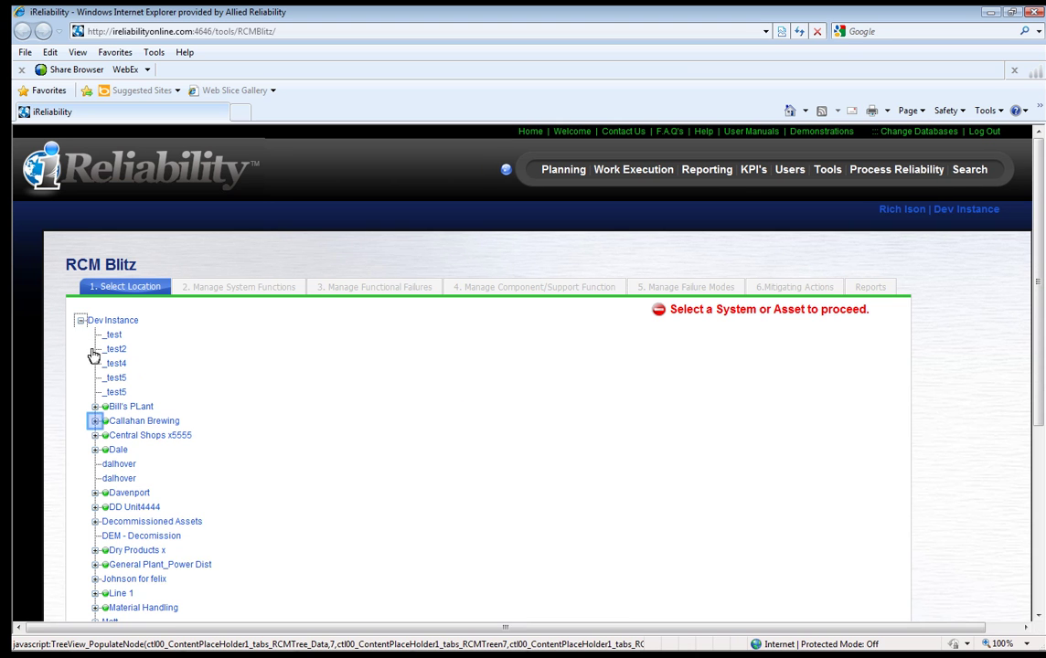
pyautogui.click(95, 421)
pyautogui.click(108, 435)
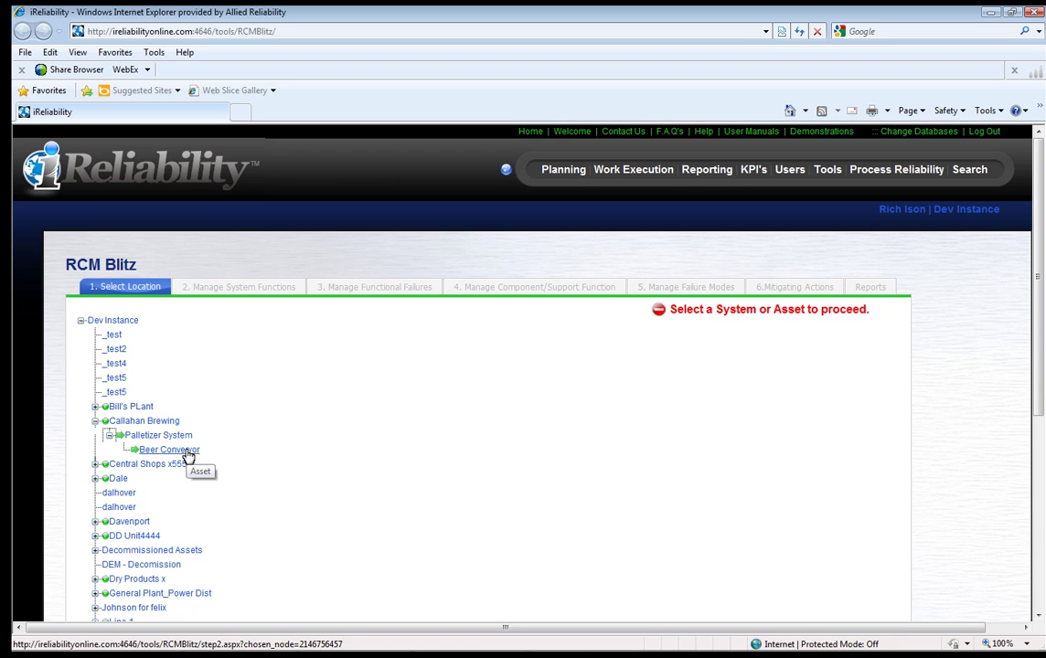
pyautogui.click(188, 452)
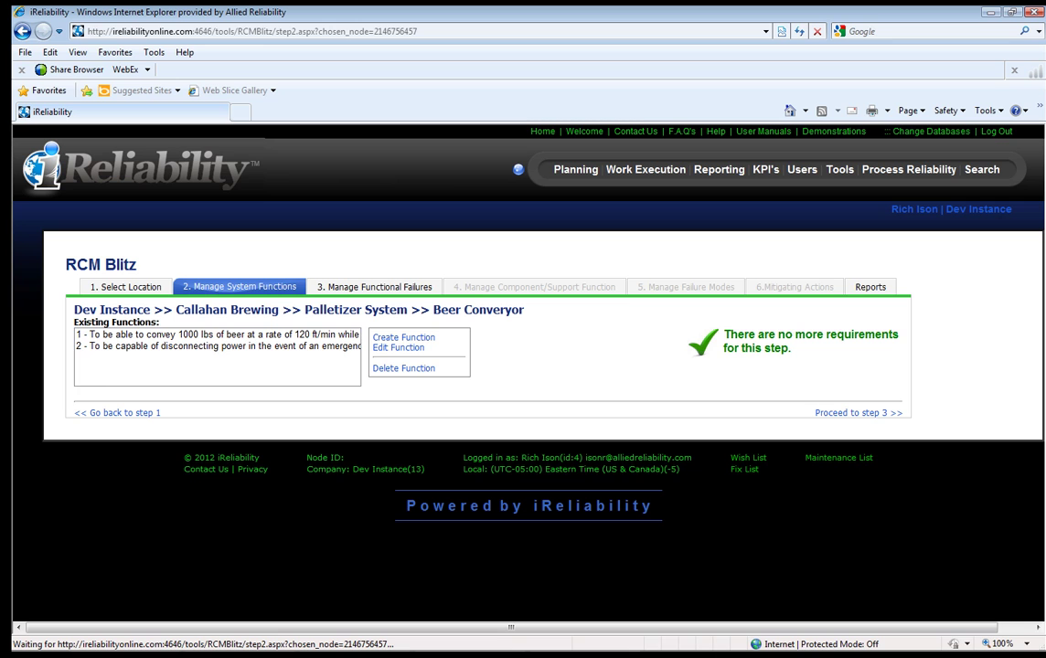
# Try creating a system function, and open function 1, about conveying 1000 lbs of beer at 120 ft/min, for editing
pyautogui.click(217, 370)
pyautogui.click(403, 337)
pyautogui.click(403, 337)
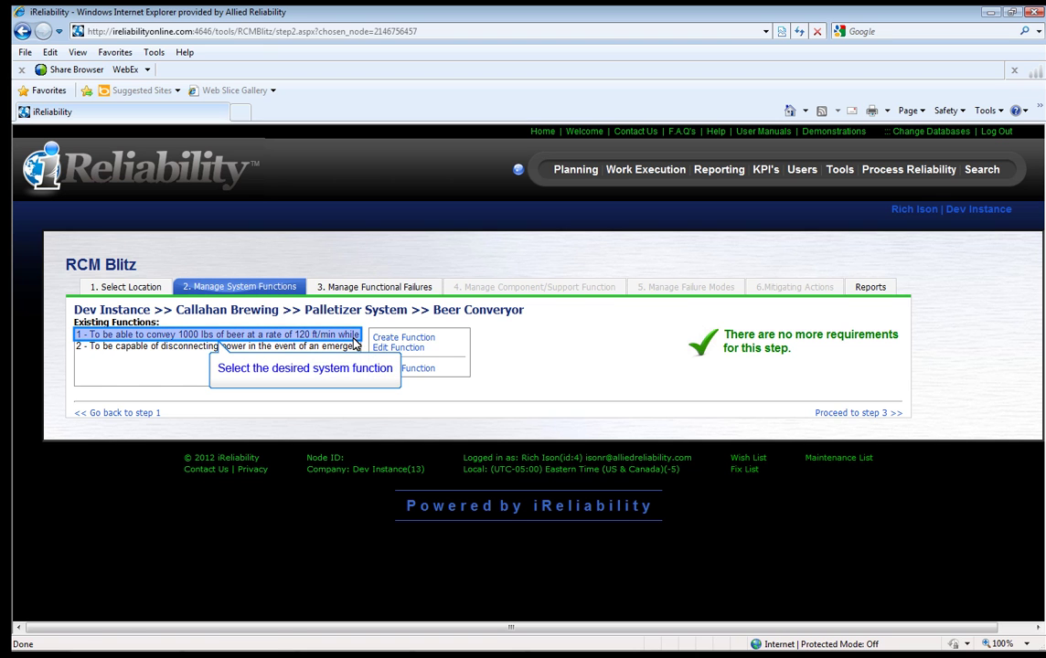
pyautogui.click(354, 336)
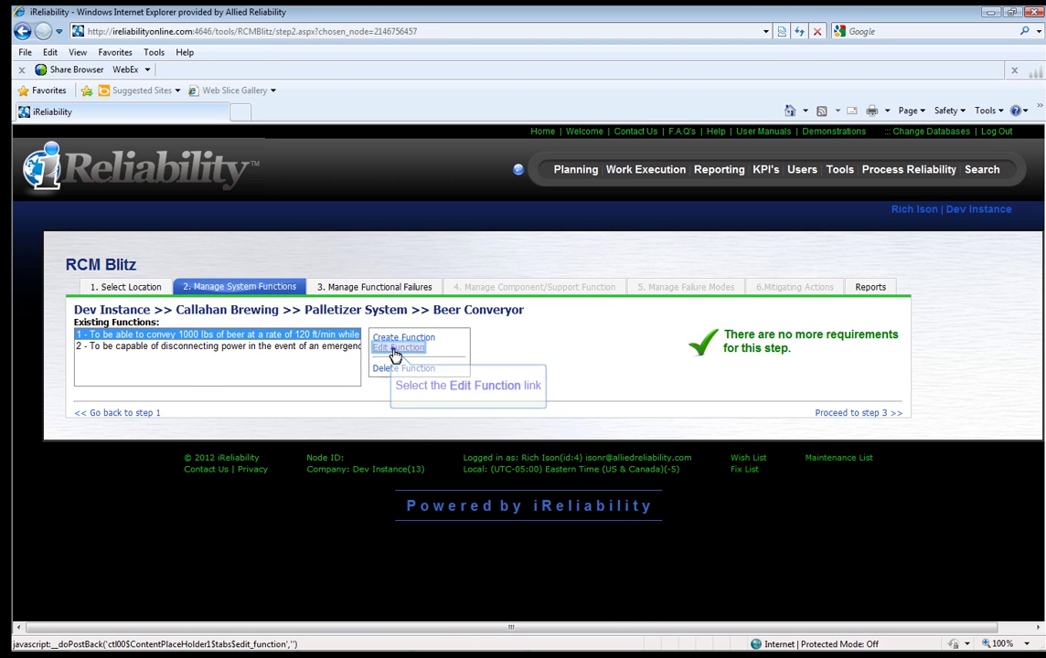
pyautogui.click(393, 349)
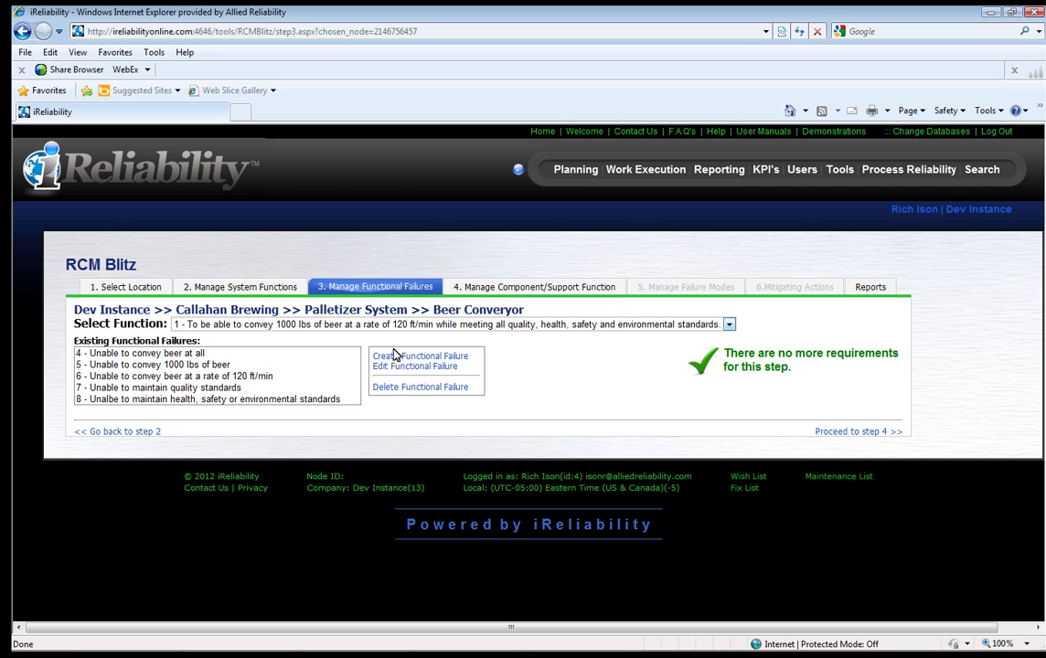
# Choose function 1 for the functional failures, start a new failure, and open "Unable to convey beer at all" for editing
pyautogui.click(728, 327)
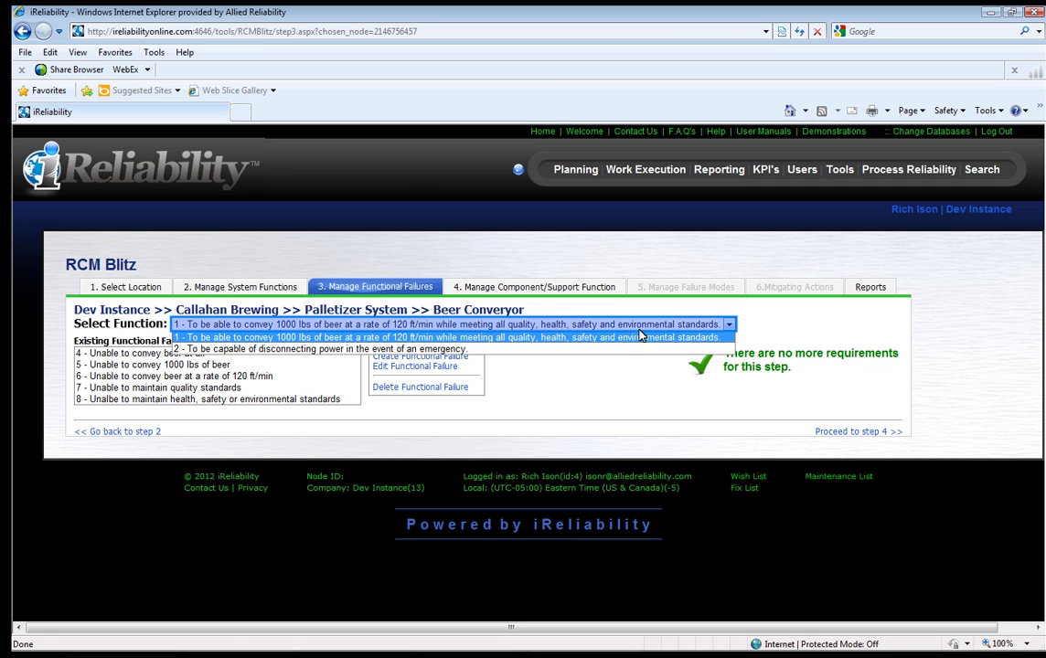
pyautogui.click(629, 340)
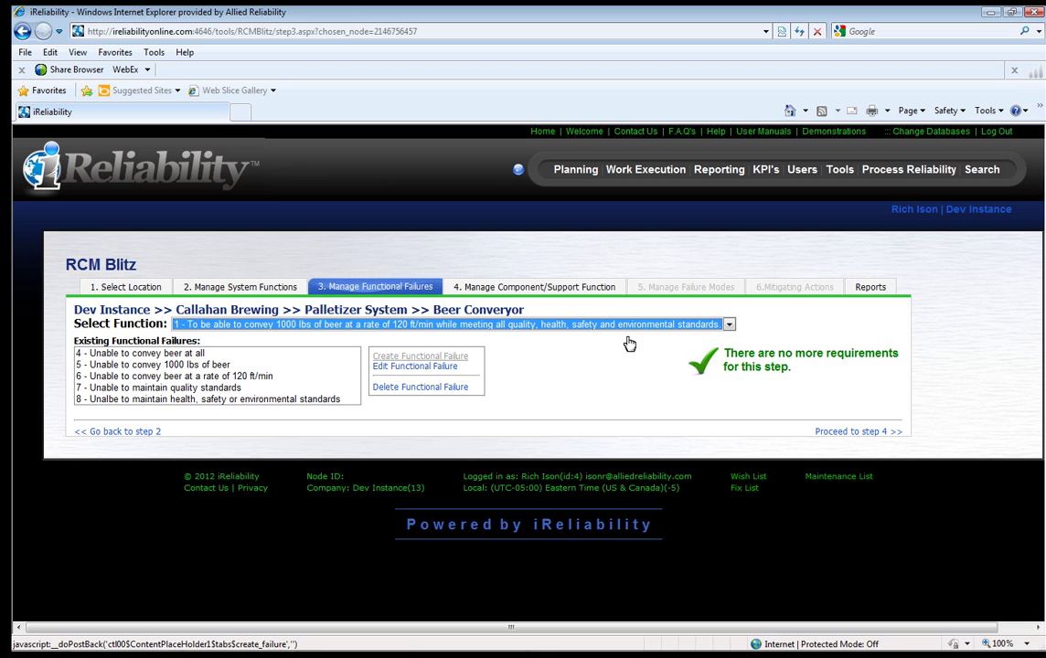
pyautogui.click(422, 359)
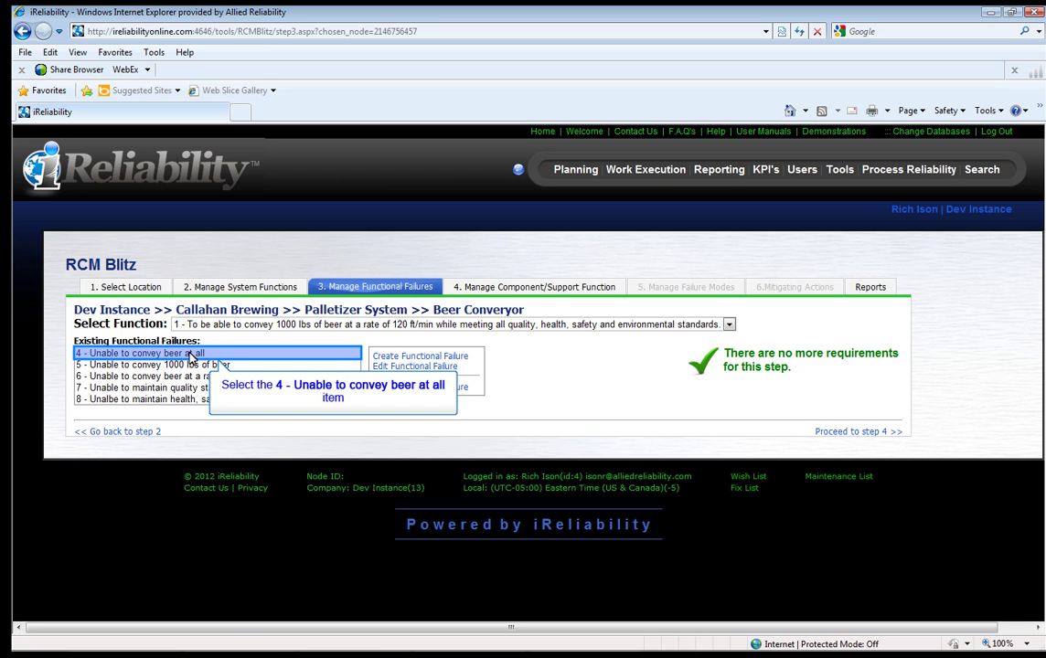
pyautogui.click(433, 370)
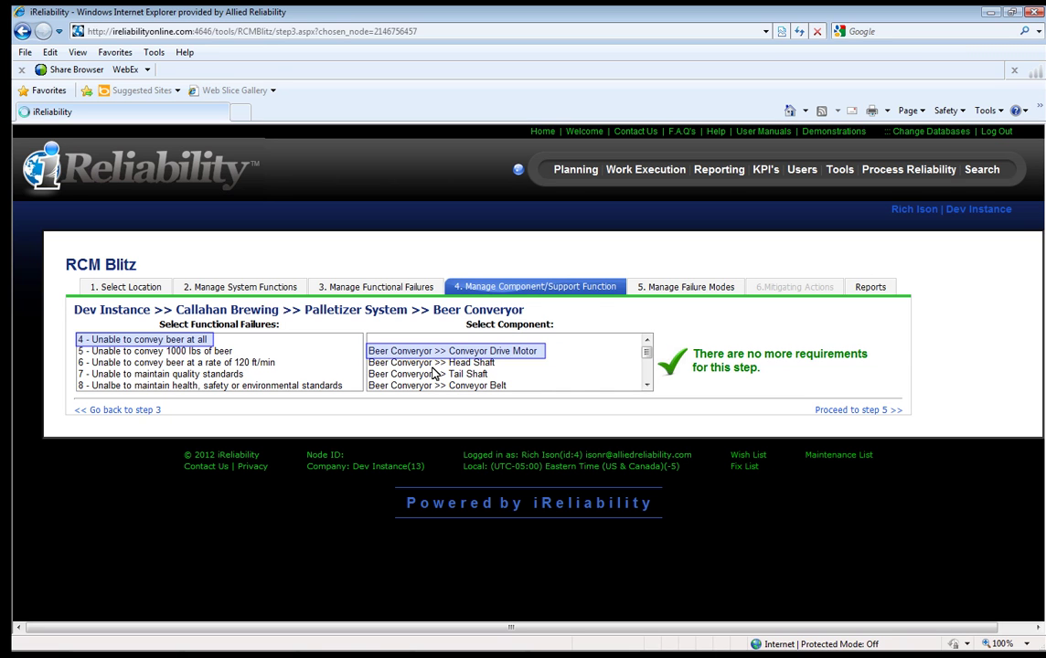
# Select the functional failure "Unable to convey beer at all" and the Conveyor Drive Motor component for it
pyautogui.keyDown('shift'); pyautogui.click(434, 374); pyautogui.keyUp('shift')
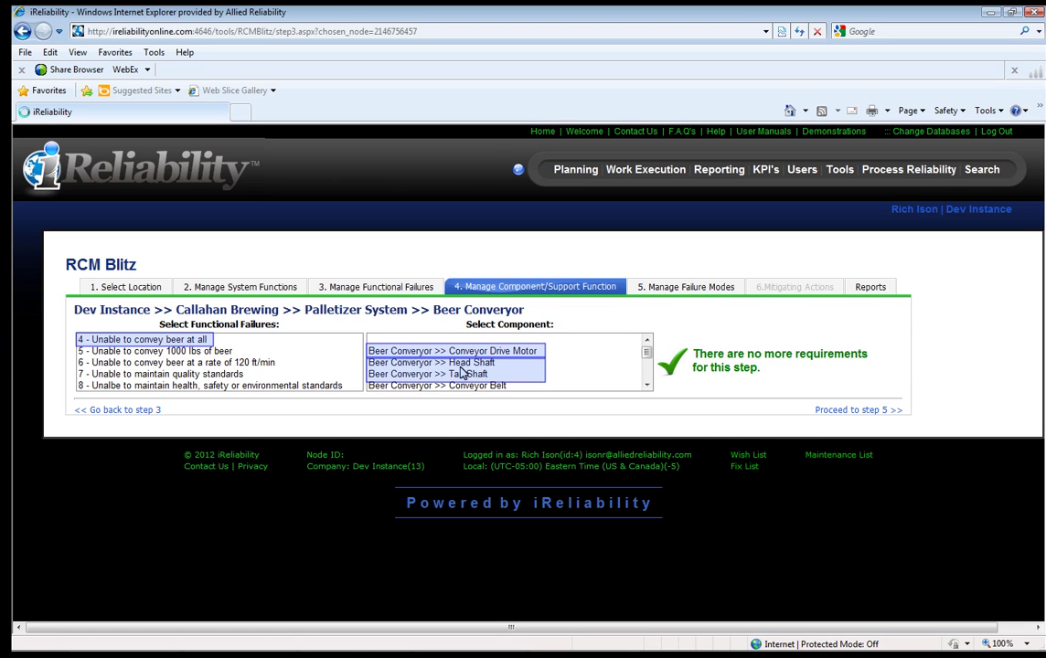
pyautogui.keyDown('ctrl'); pyautogui.click(529, 353); pyautogui.keyUp('ctrl')
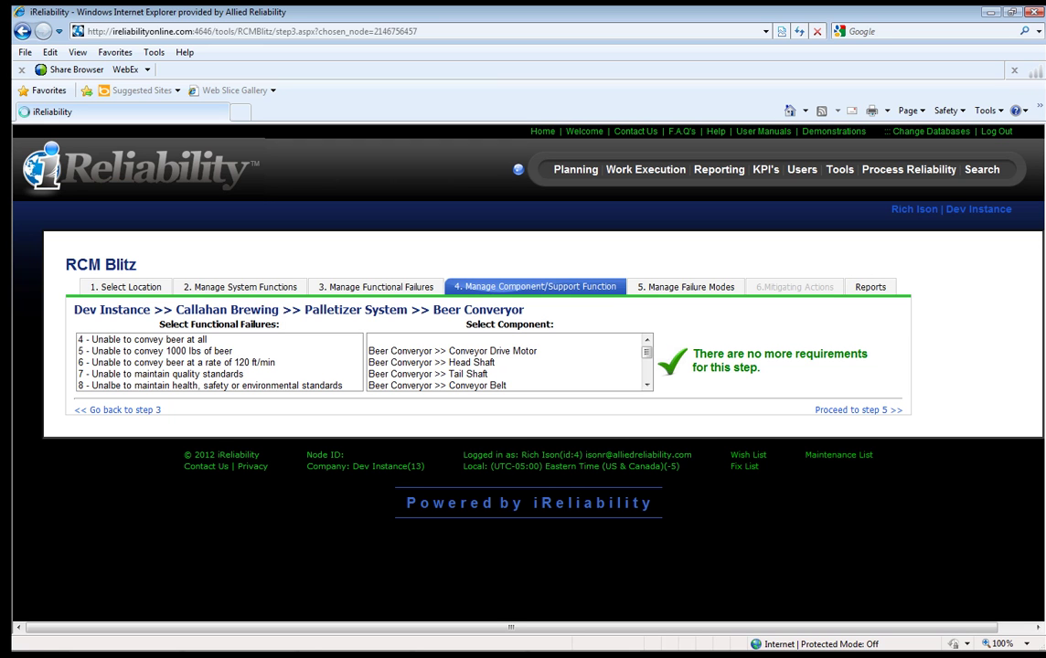
pyautogui.click(264, 340)
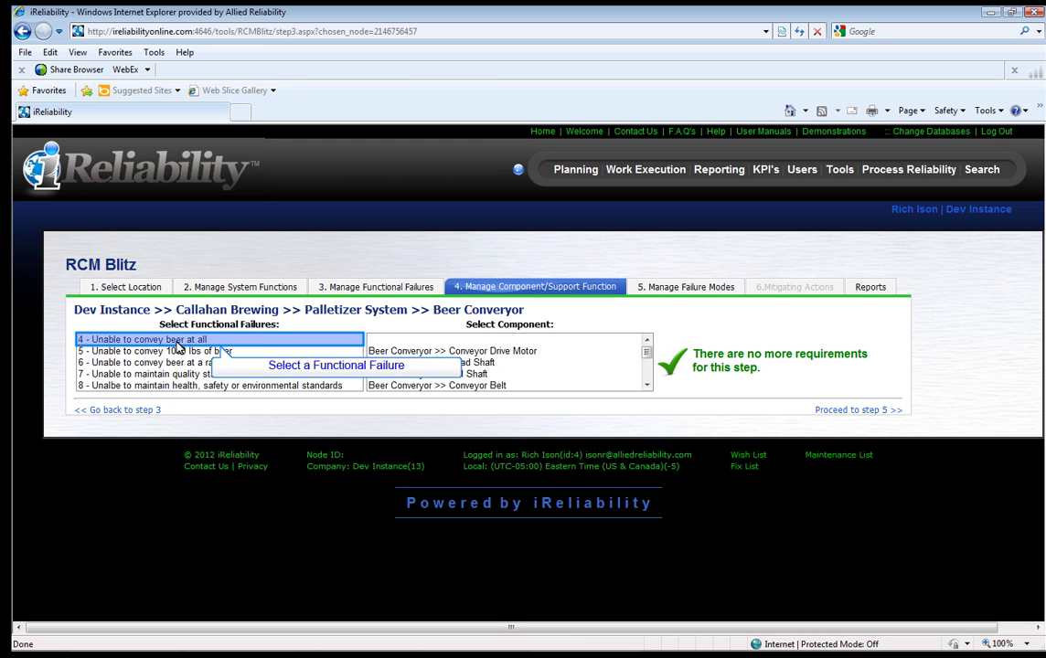
pyautogui.click(389, 352)
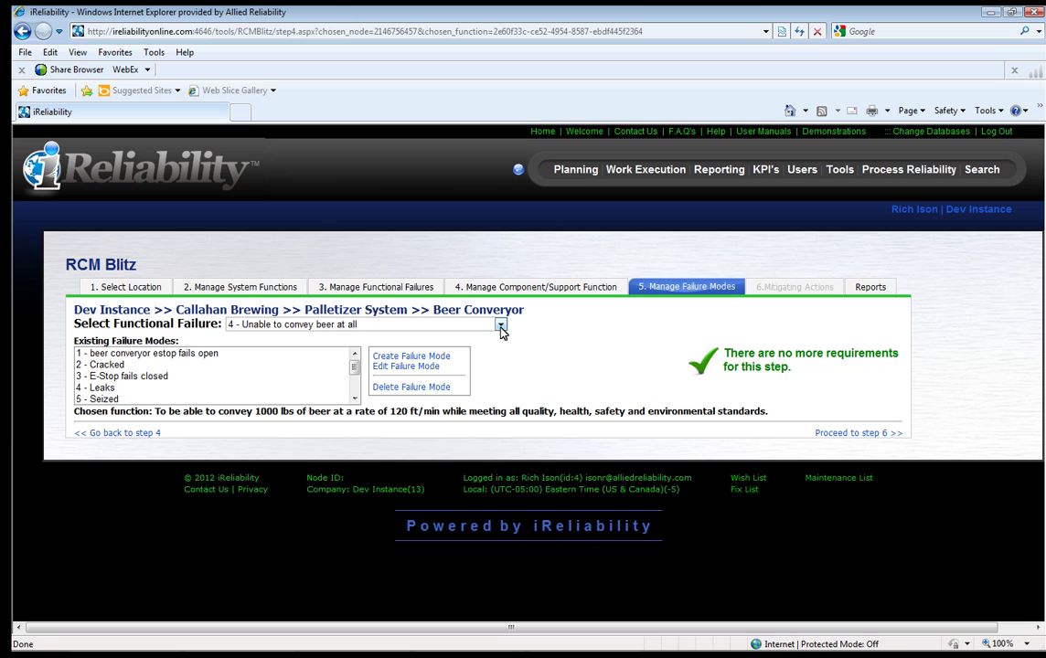
# Keep "Unable to convey beer at all" as the functional failure and start creating a failure mode for it
pyautogui.click(501, 327)
pyautogui.click(500, 329)
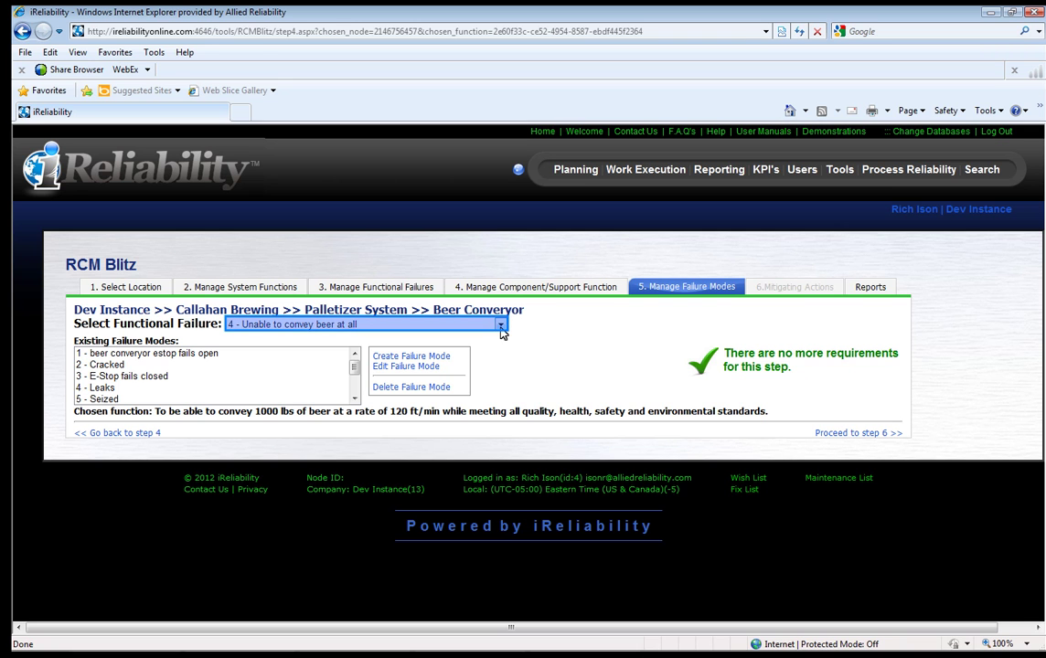
pyautogui.click(500, 327)
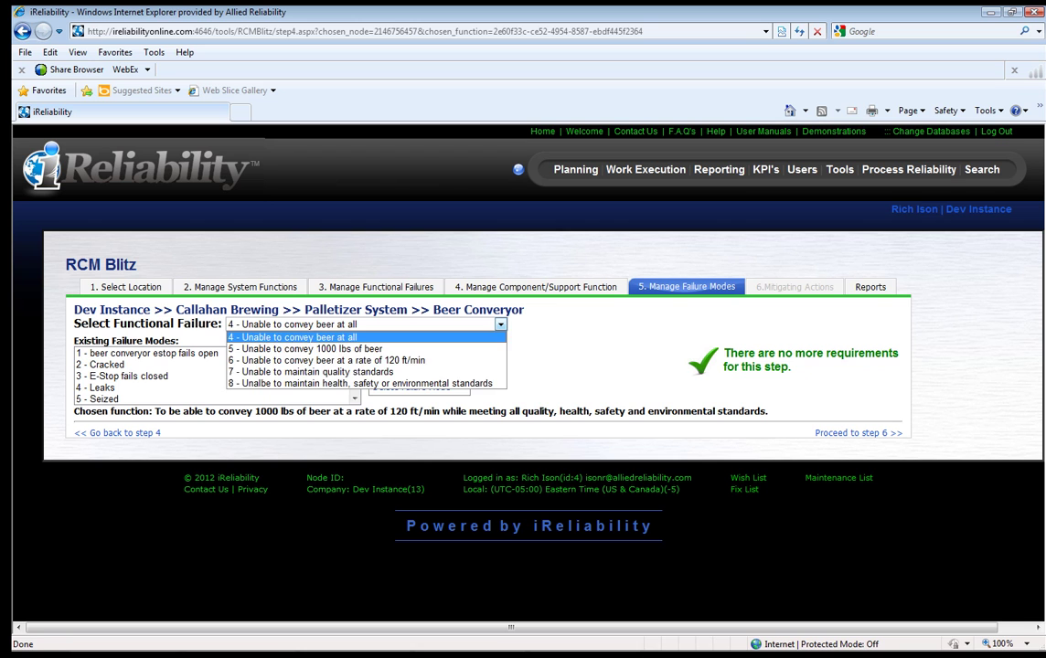
pyautogui.click(500, 326)
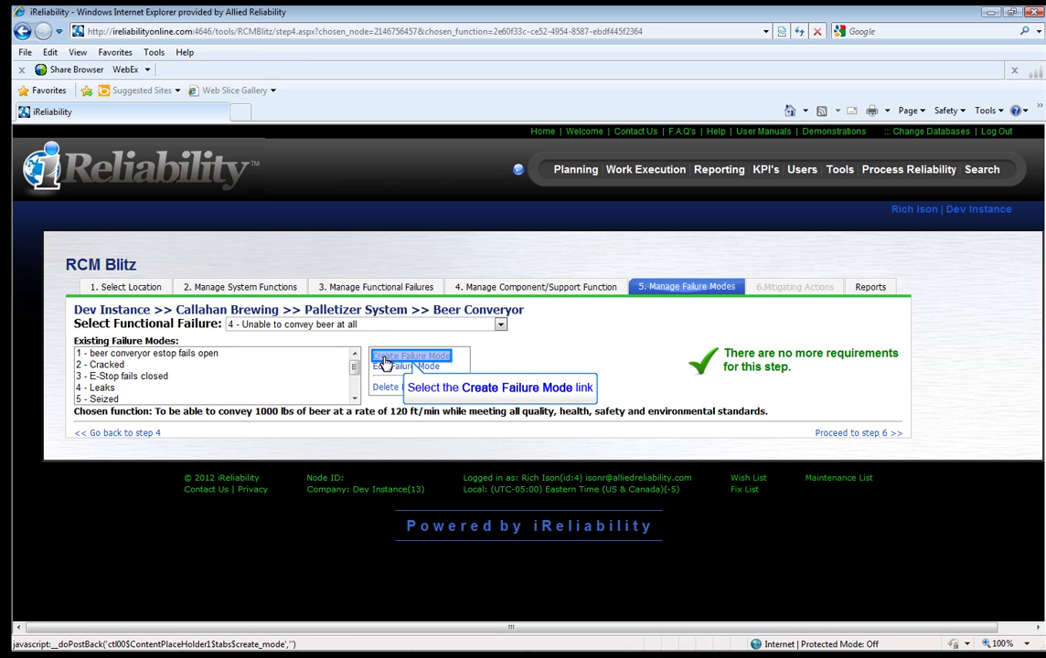
pyautogui.click(384, 362)
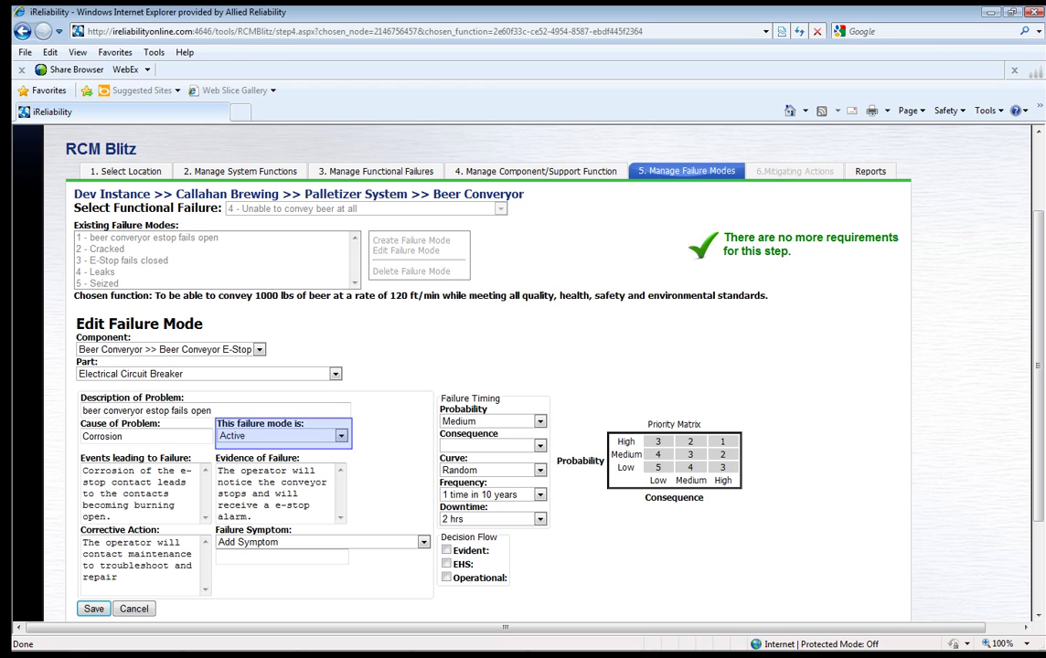
# Go through the E-Stop failure mode's events leading to failure and its probability, consequence, curve and frequency settings
pyautogui.click(142, 494)
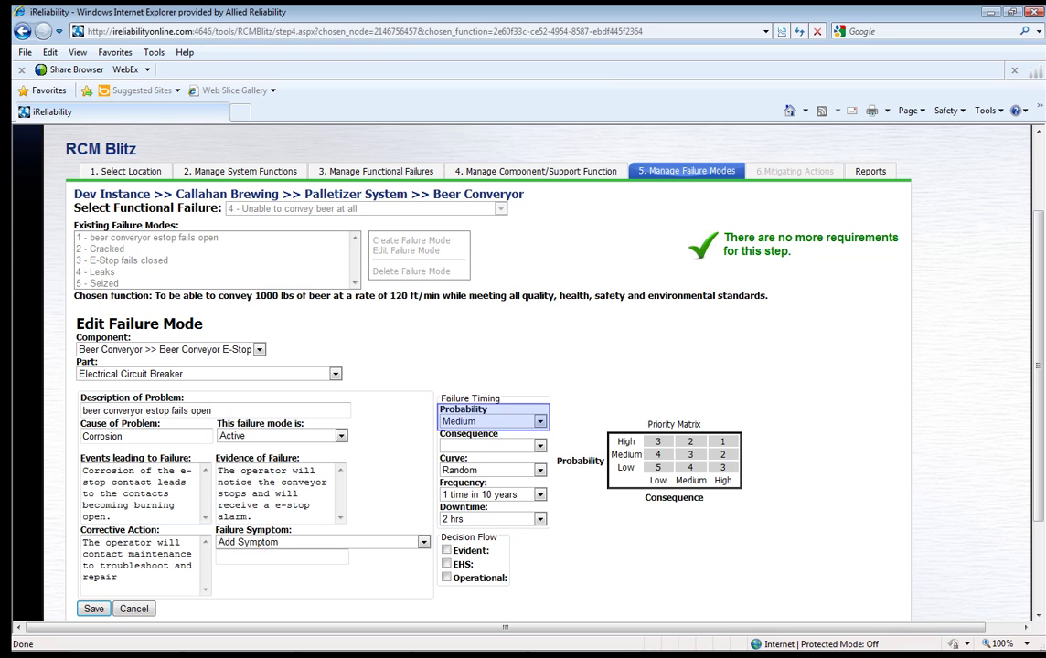
pyautogui.press('Tab')
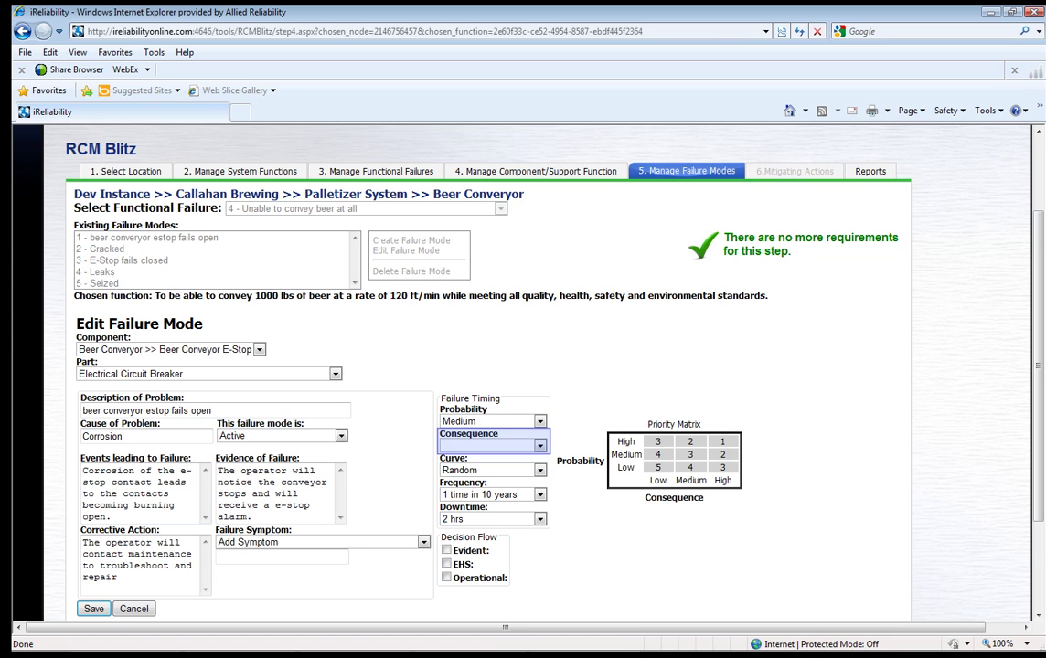
pyautogui.click(491, 470)
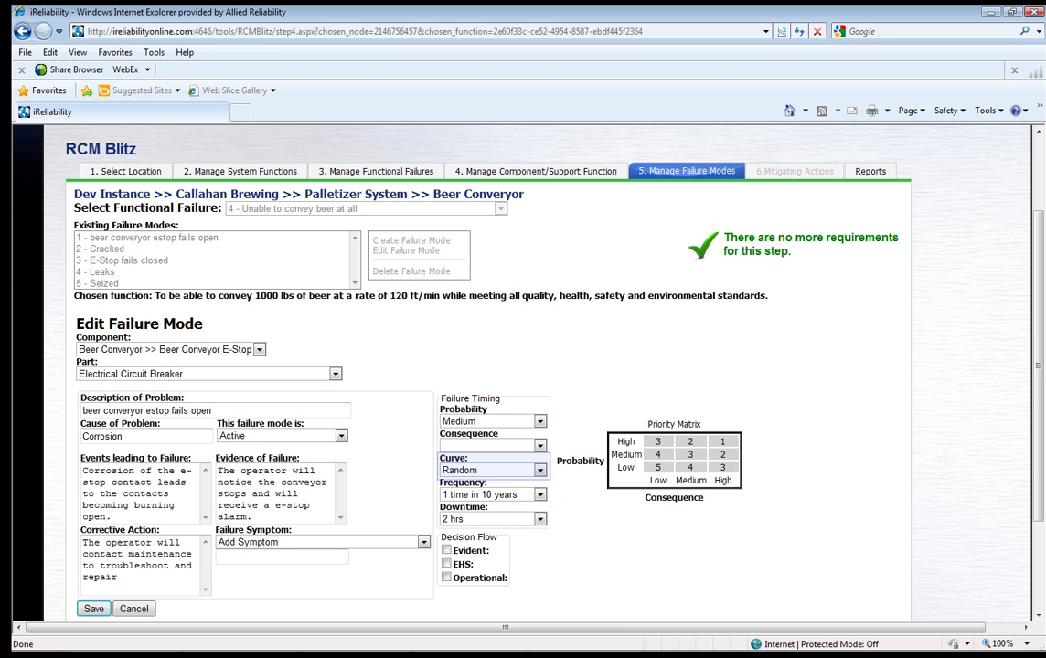
pyautogui.press('Tab')
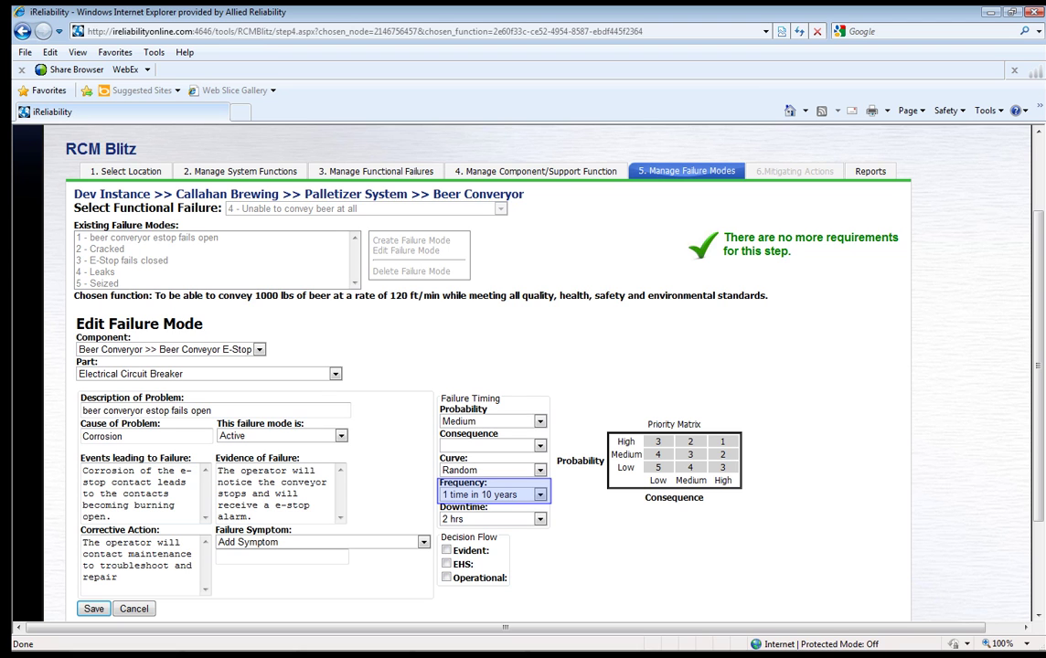
pyautogui.press('Tab')
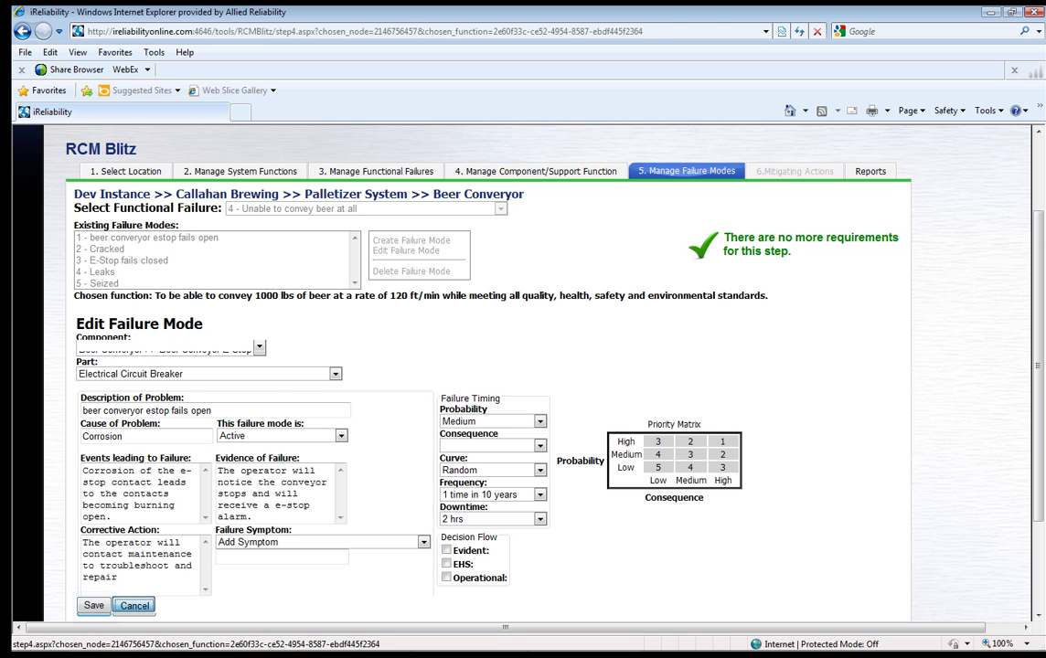
# Save the failure mode form and open the "beer converyor estop fails open" failure mode for editing
pyautogui.click(94, 609)
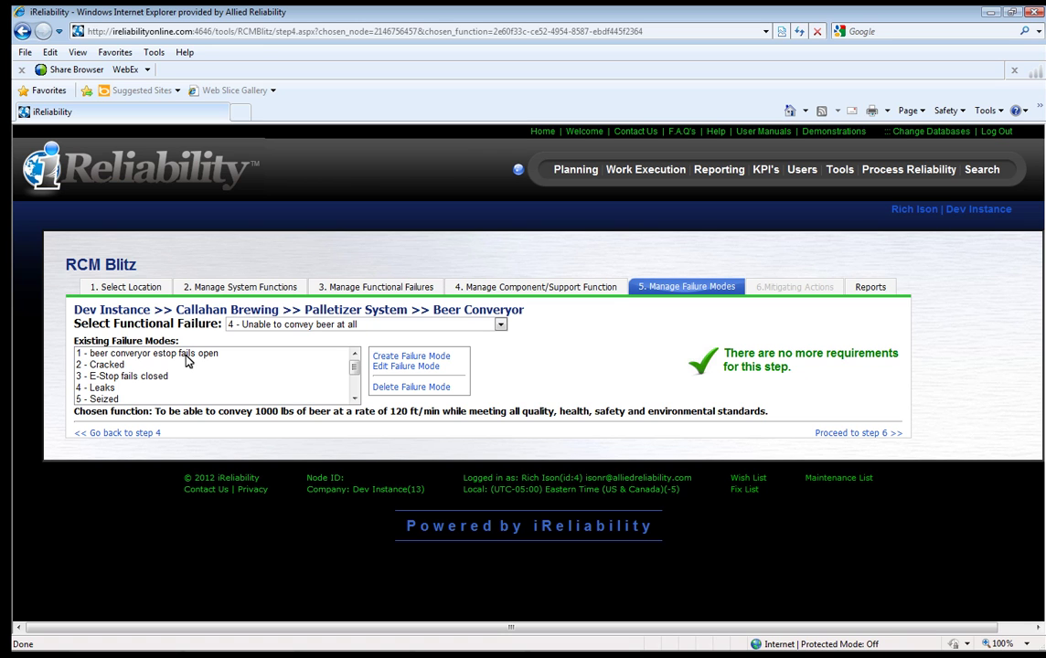
pyautogui.click(186, 357)
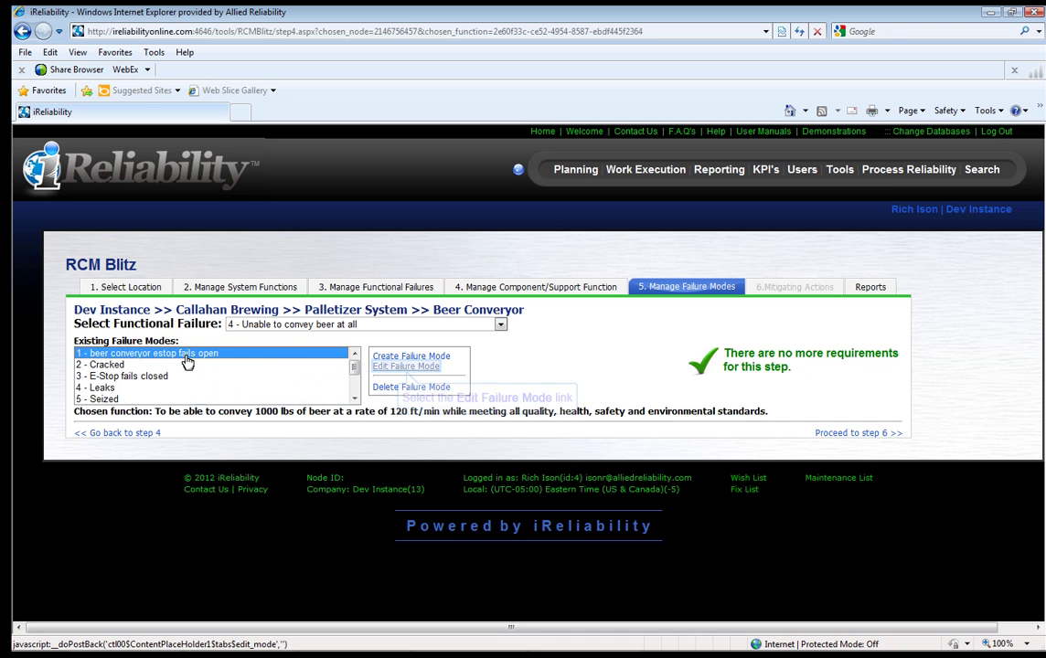
pyautogui.click(379, 365)
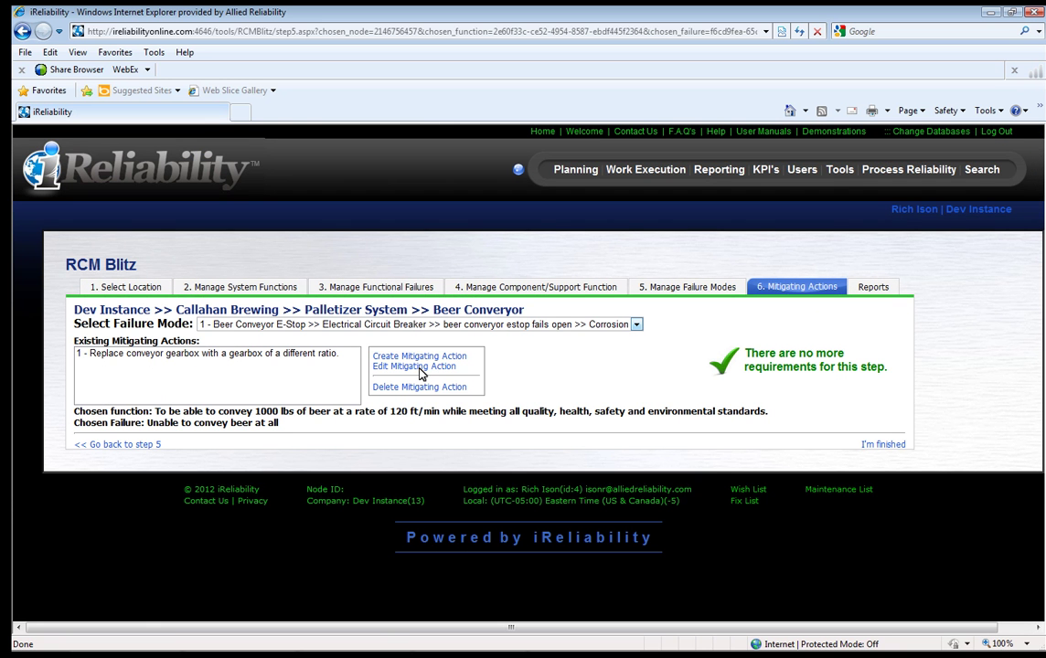
# Choose the Beer Conveyor E-Stop corrosion failure mode and start creating a mitigating action for it
pyautogui.click(637, 329)
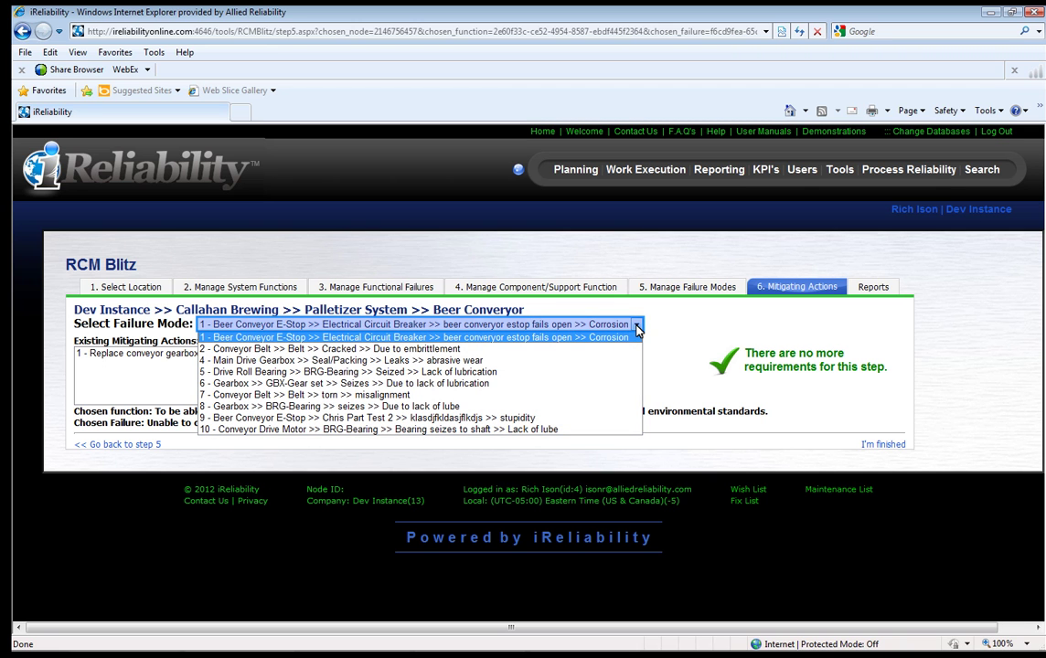
pyautogui.click(637, 327)
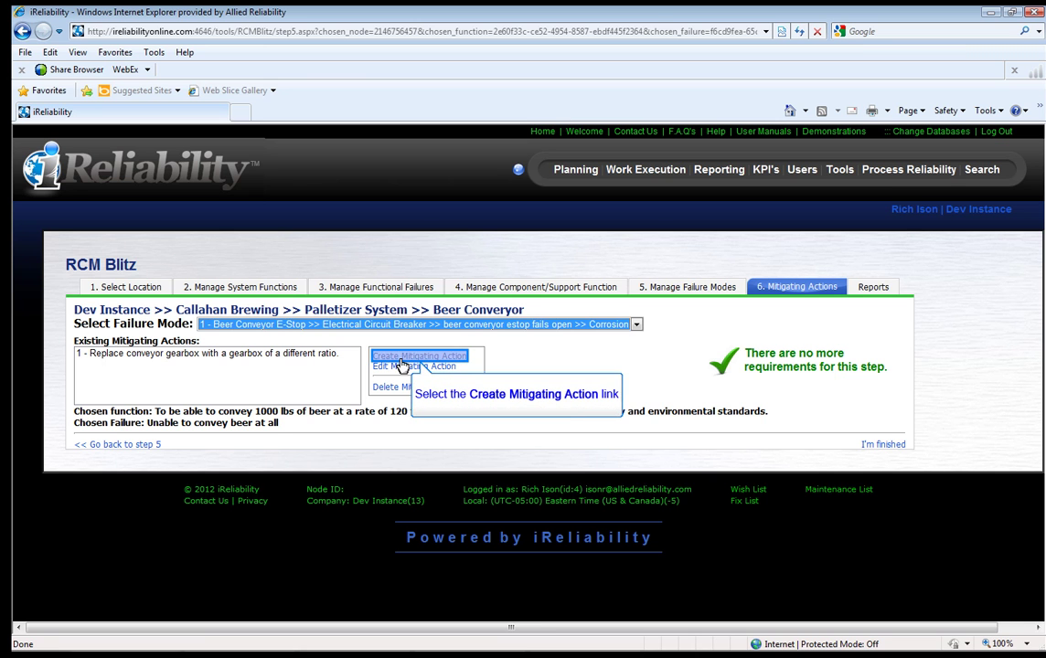
pyautogui.click(403, 365)
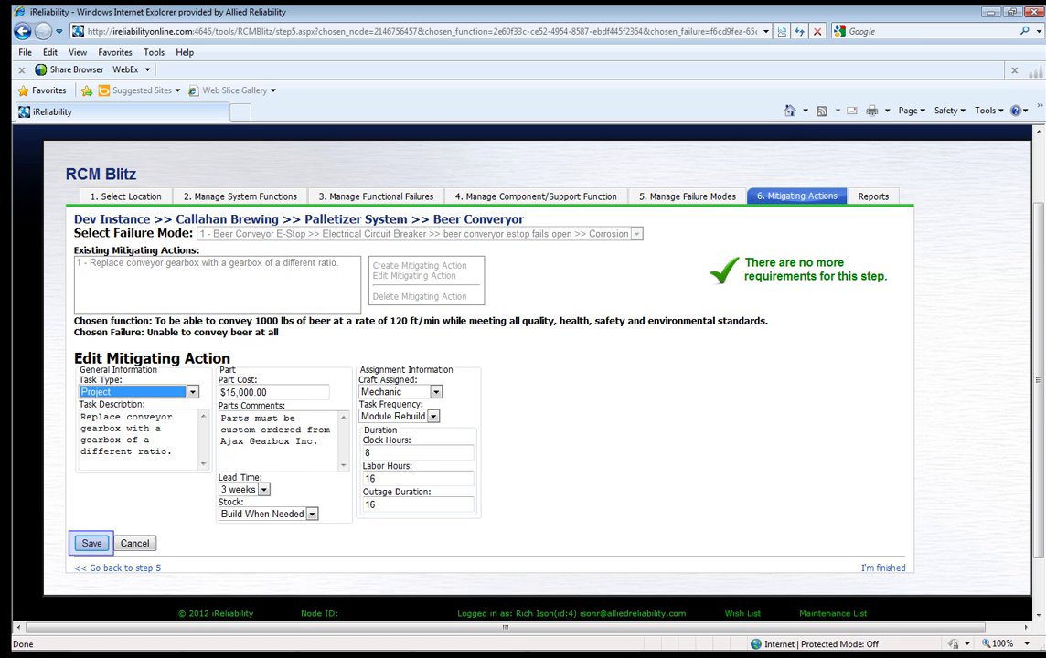
# Save the Project mitigating action for replacing the conveyor gearbox with one of a different ratio
pyautogui.press('Return')
pyautogui.click(91, 544)
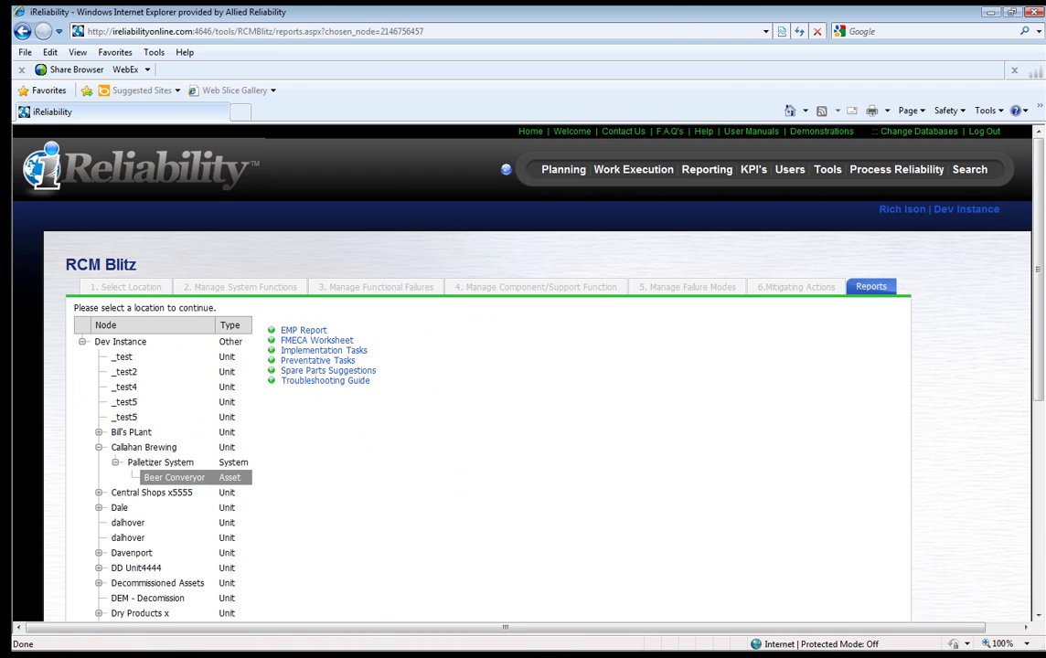